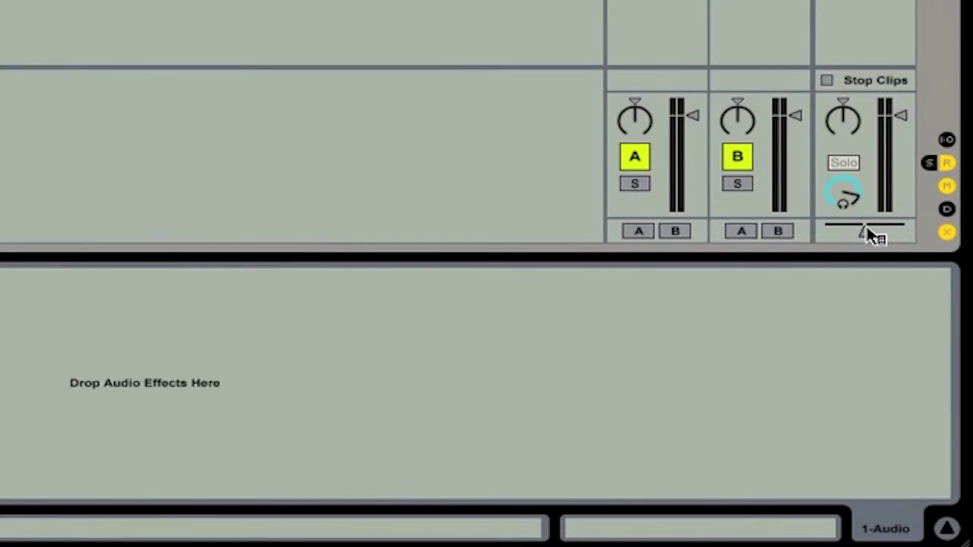
- Open the crossfader's context menu to show Dipped, Intermediate and Constant Power curves
right_click(867, 228)
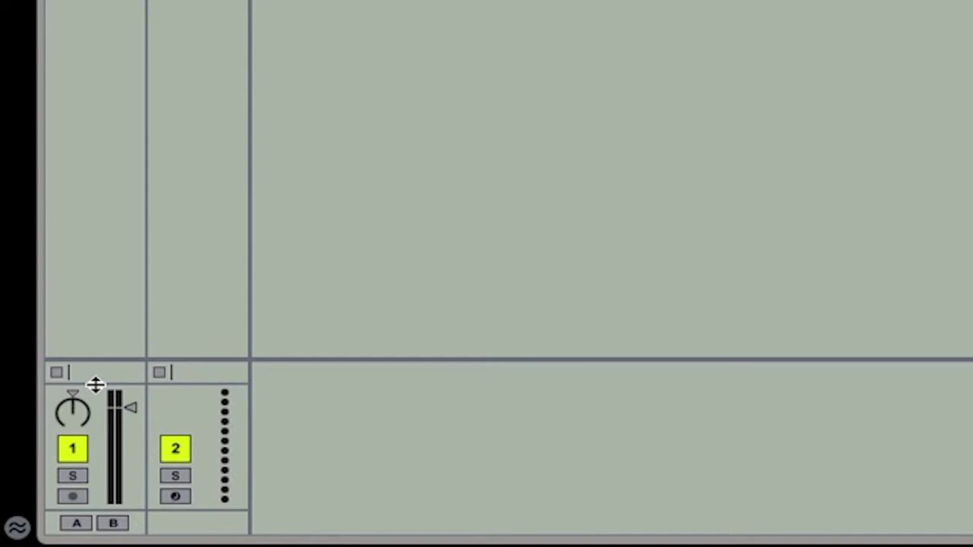
- Drag the mixer divider upward to reveal track 1's peak level and volume fields
left_click_drag(95, 380, 93, 348)
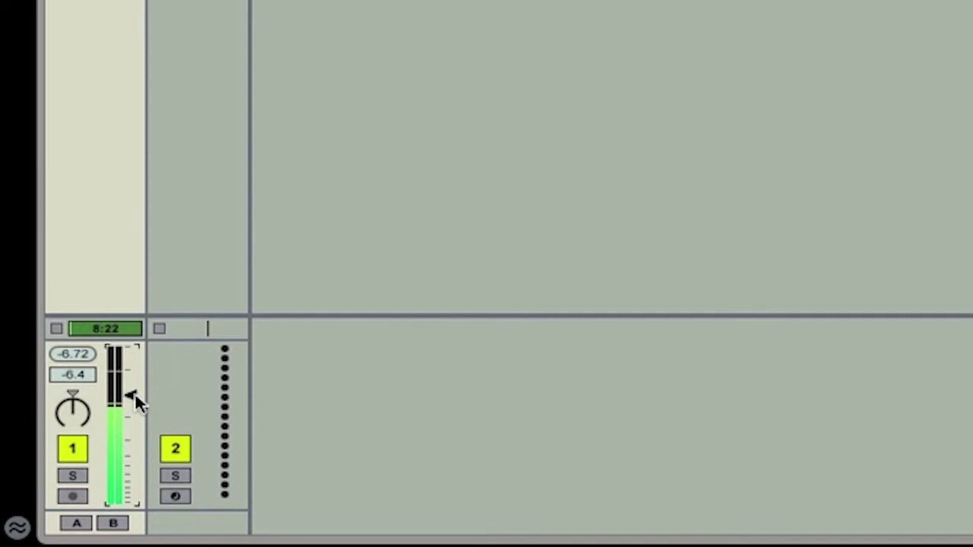
- Reset track 1's peak level readout, then stop and relaunch its clip
left_click(77, 356)
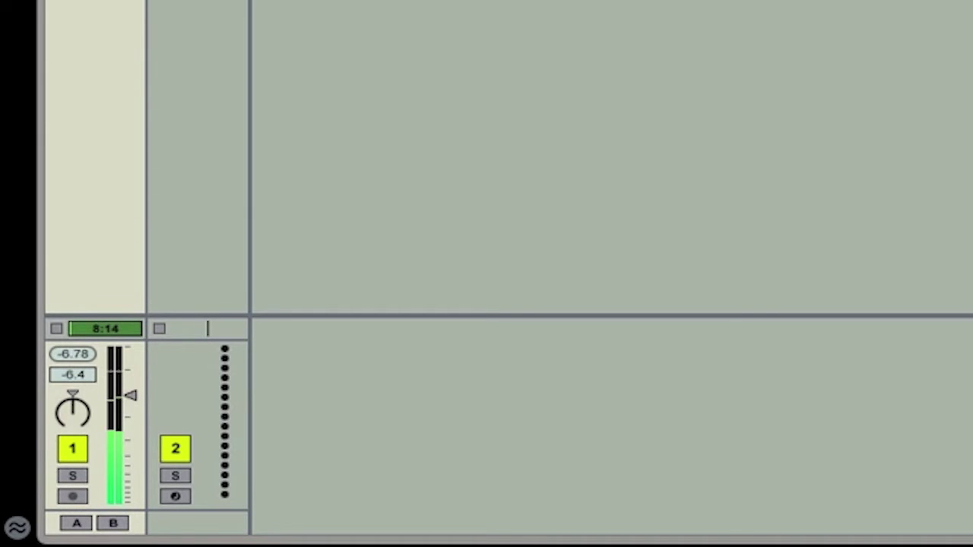
key("space")
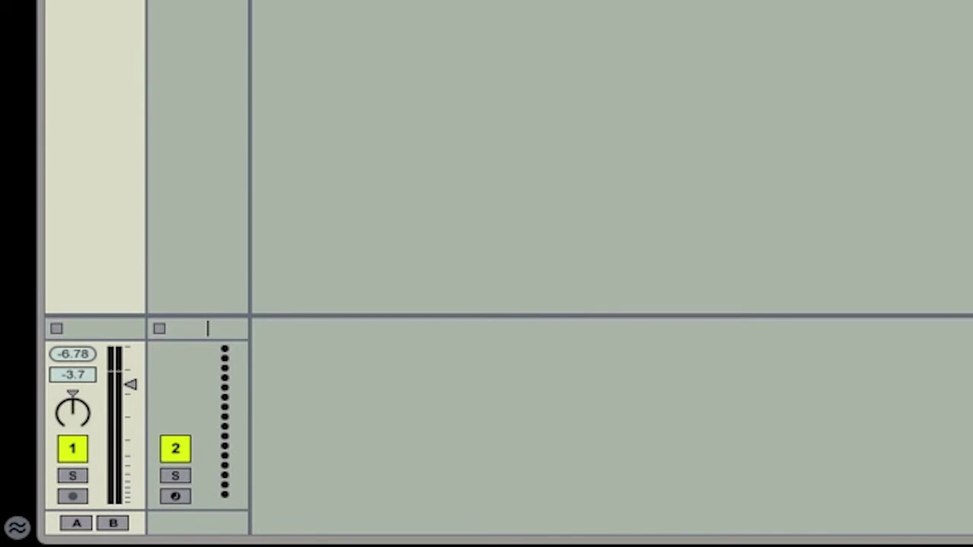
key("space")
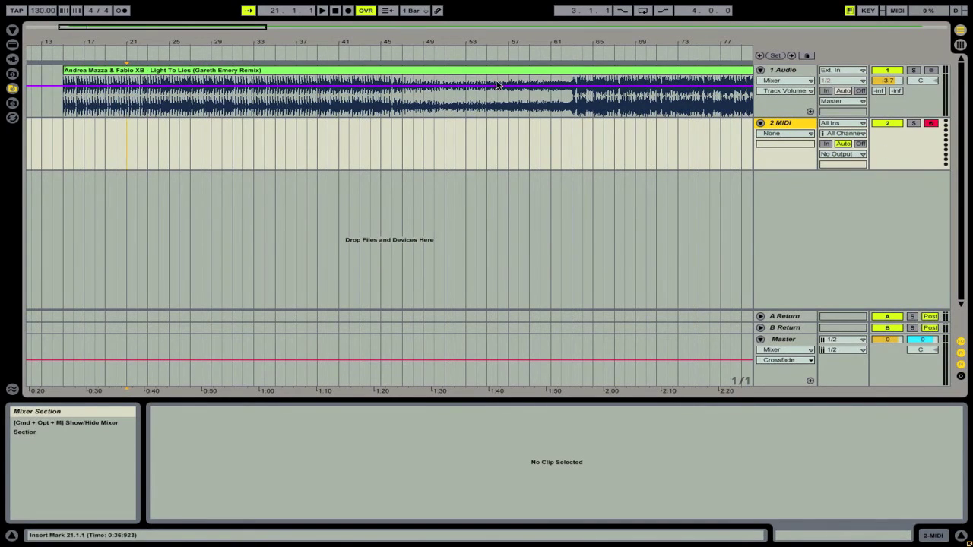
- Record a short arrangement MIDI take on 2 MIDI from bar 21, then stop
left_click(350, 13)
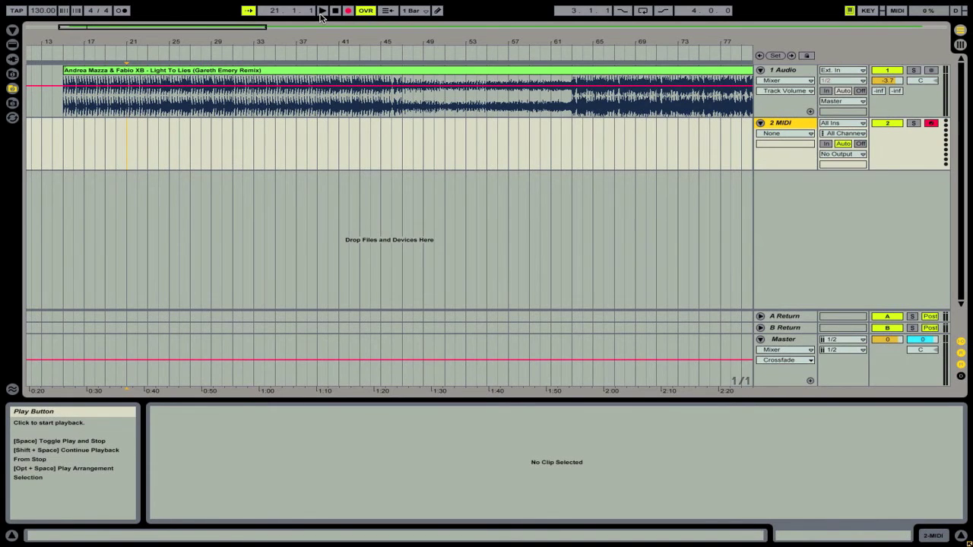
left_click(321, 14)
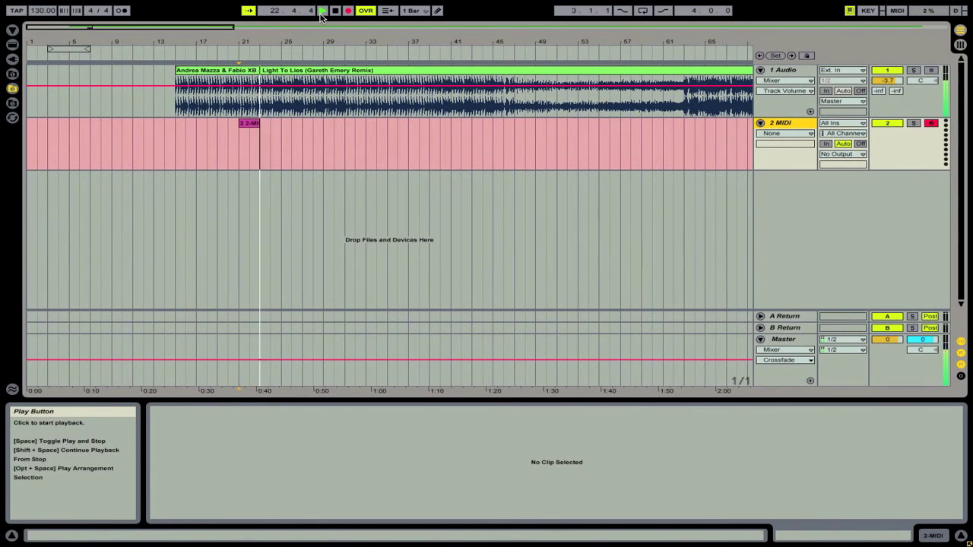
left_click(333, 14)
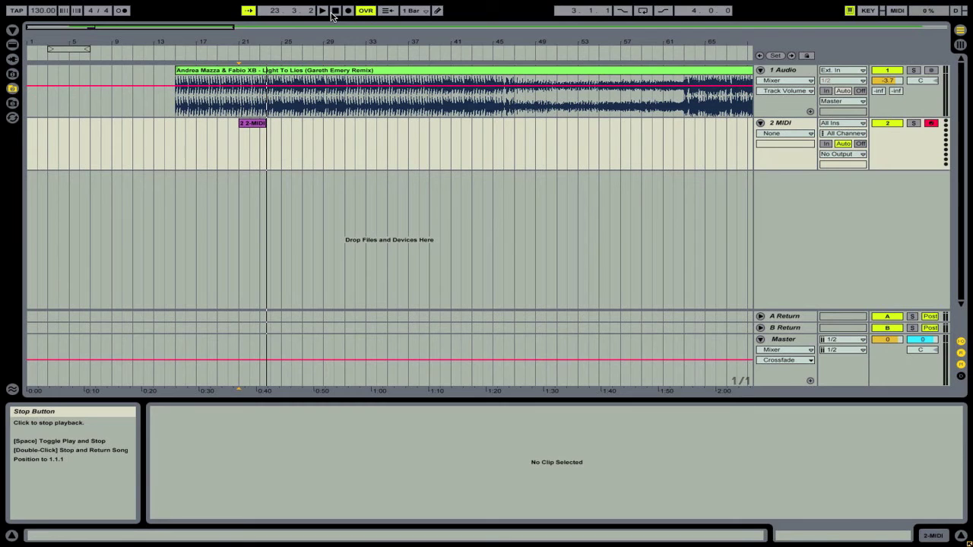
- Delete the recorded MIDI clip and set the start position to bar 21
left_click(258, 127)
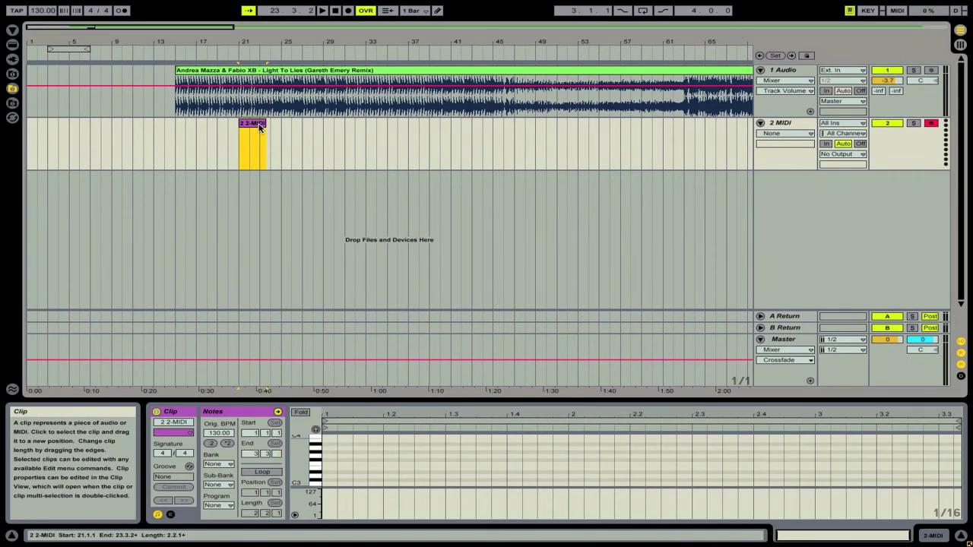
key("Delete")
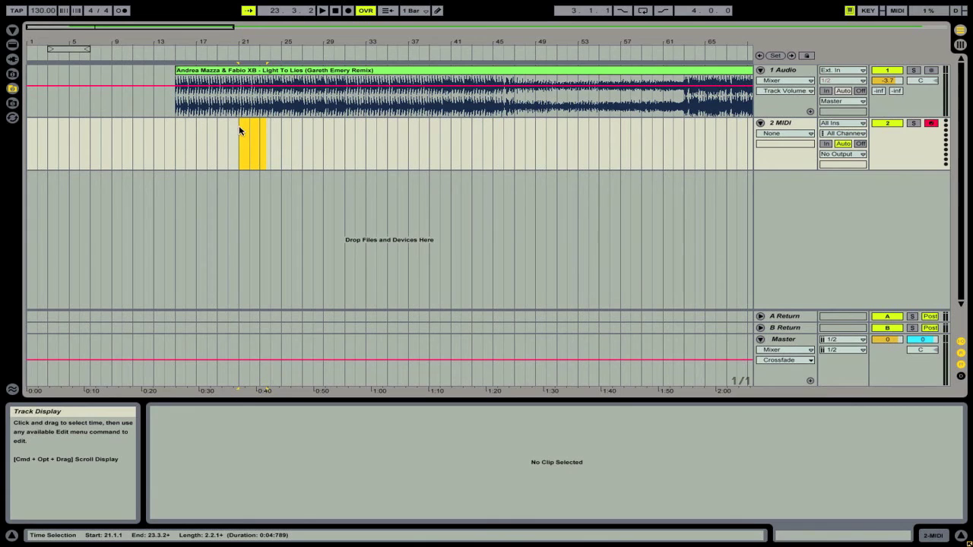
left_click(241, 130)
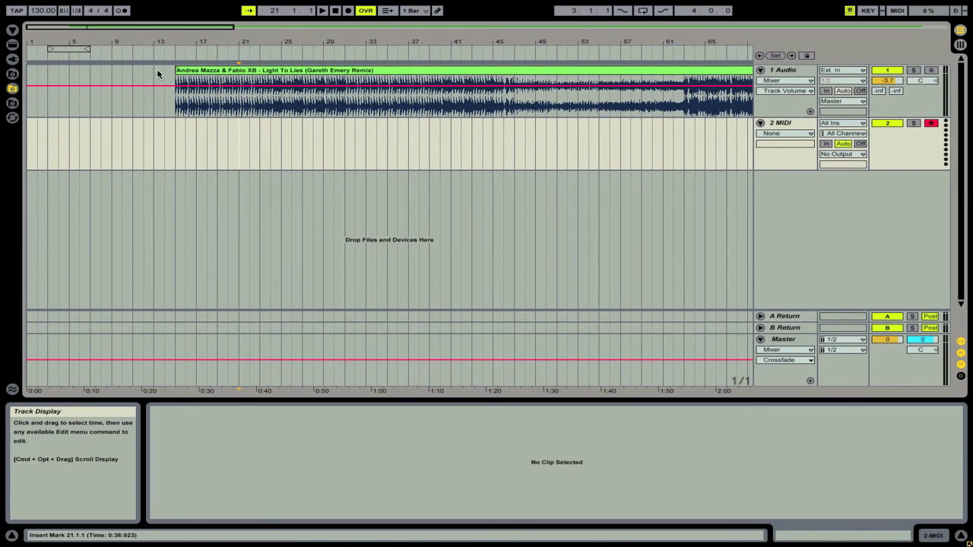
- Set the metronome count-in to 1 bar and arm Global Record
right_click(122, 14)
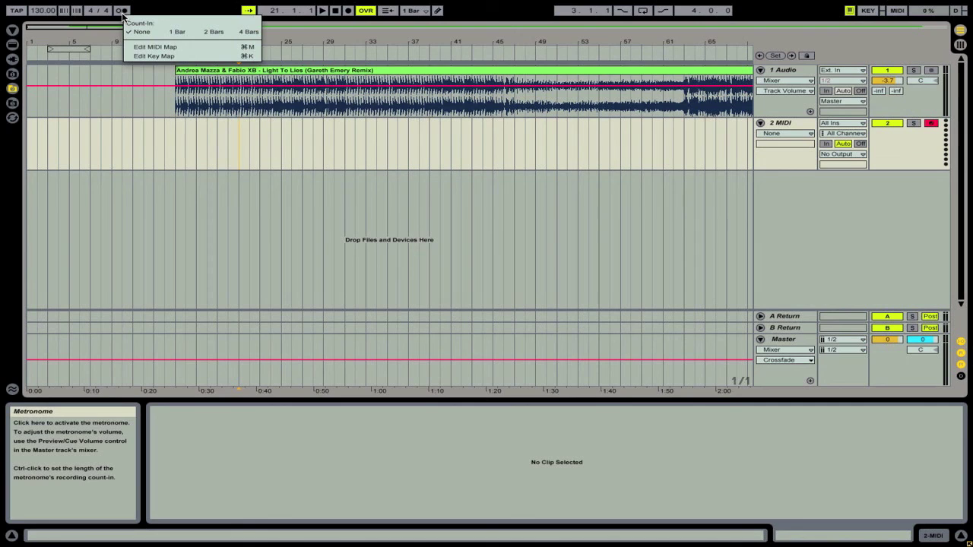
left_click(175, 31)
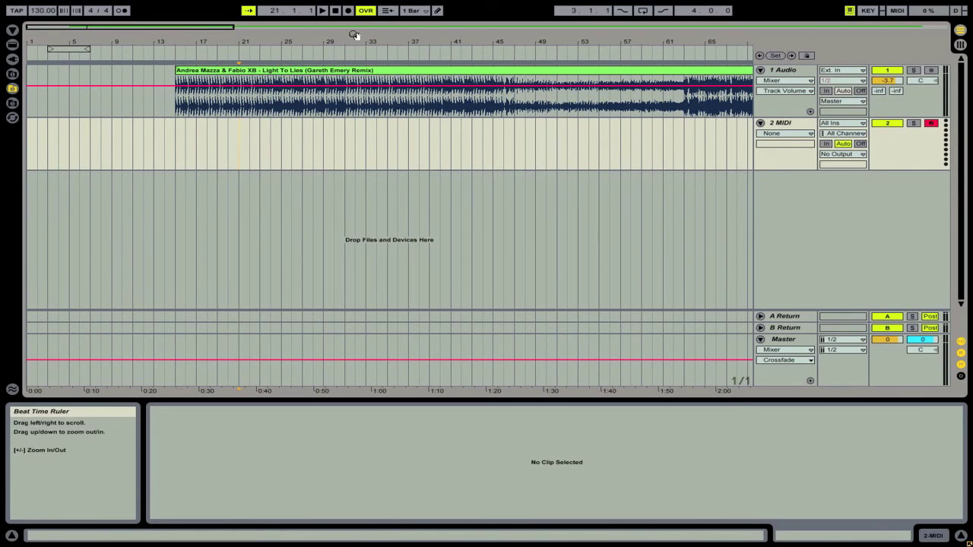
left_click(349, 13)
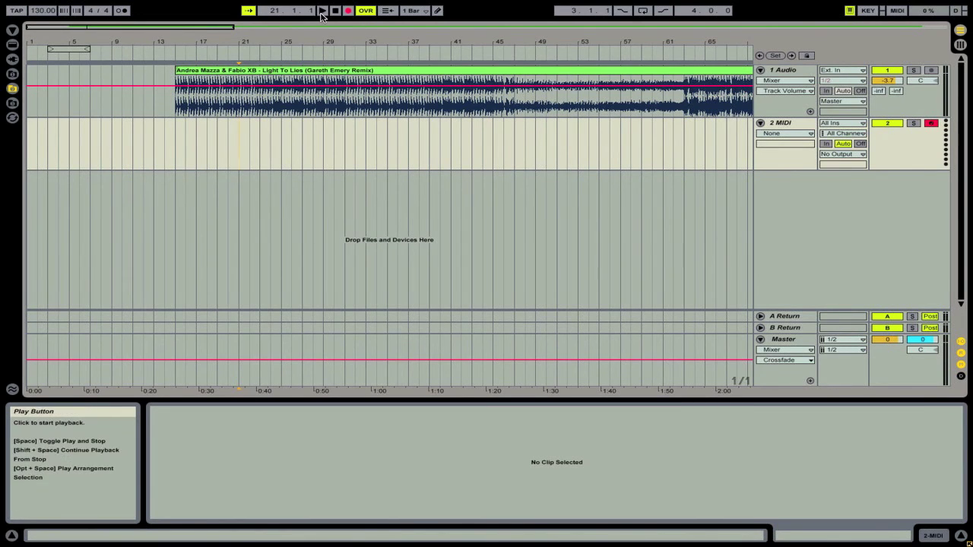
- Start playback with Global Record armed so a one-bar count-in precedes recording
left_click(322, 11)
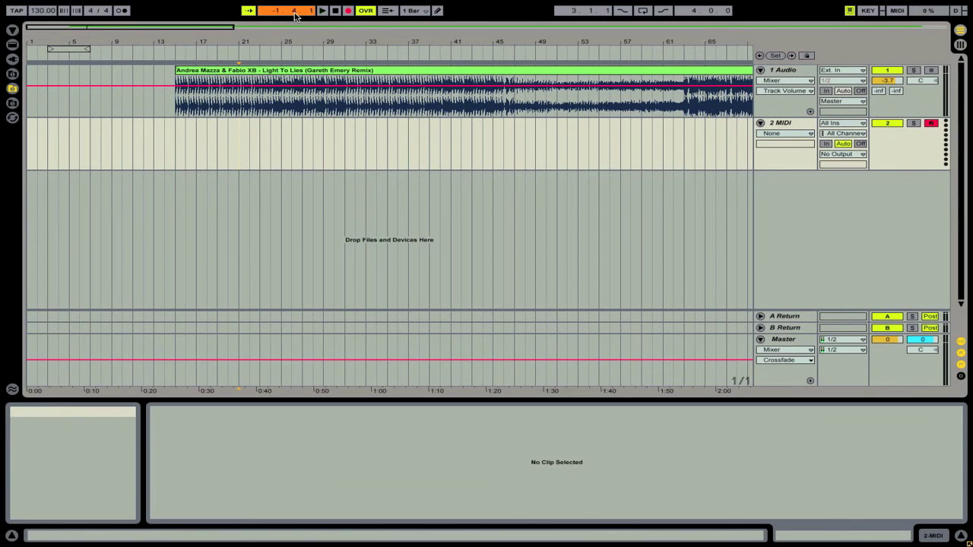